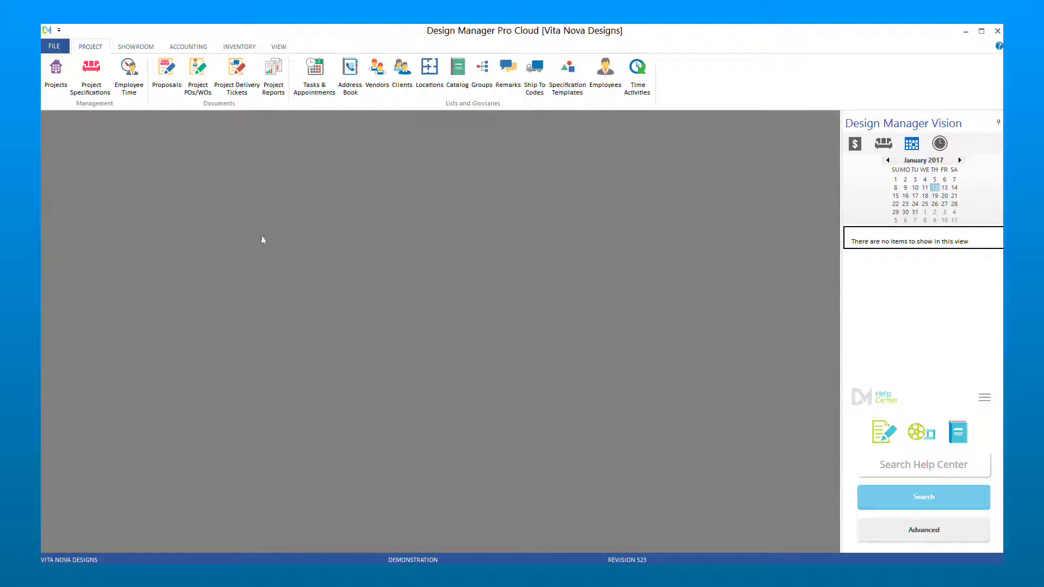
- Enable Item Groups on the General tab of the company's advanced options and save the company settings
left_click(55, 46)
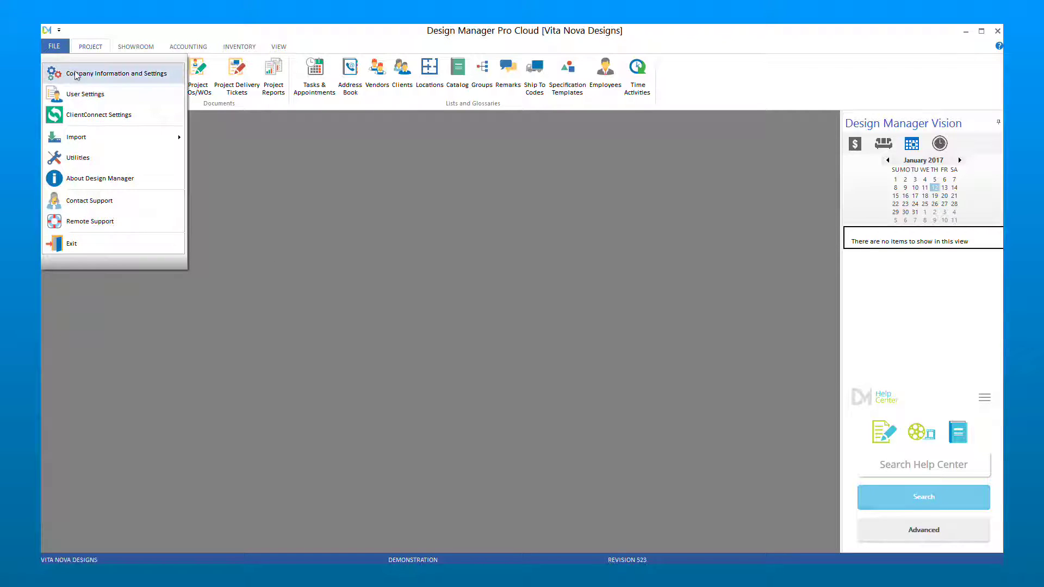
left_click(77, 75)
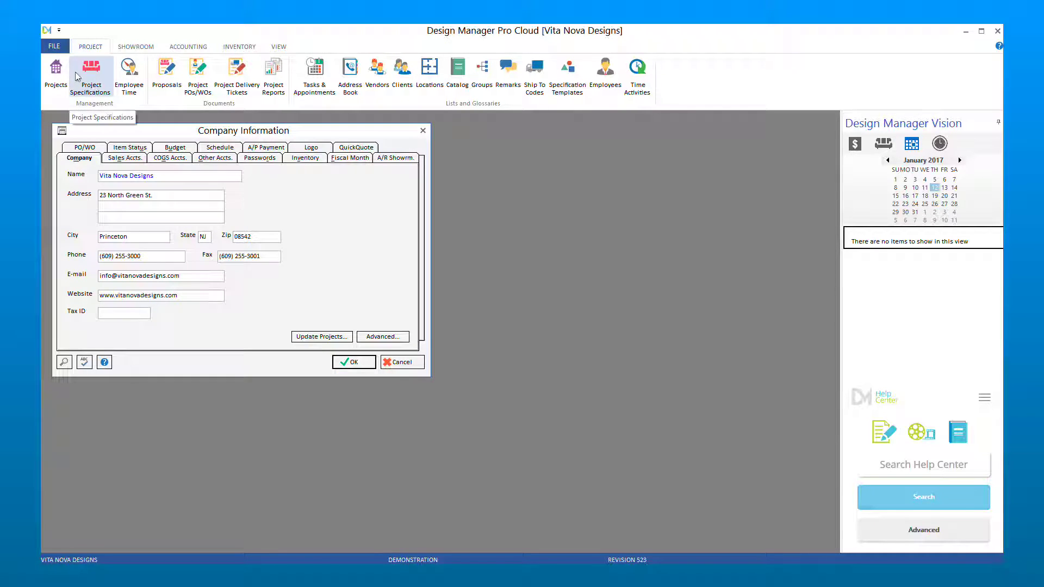
left_click(392, 336)
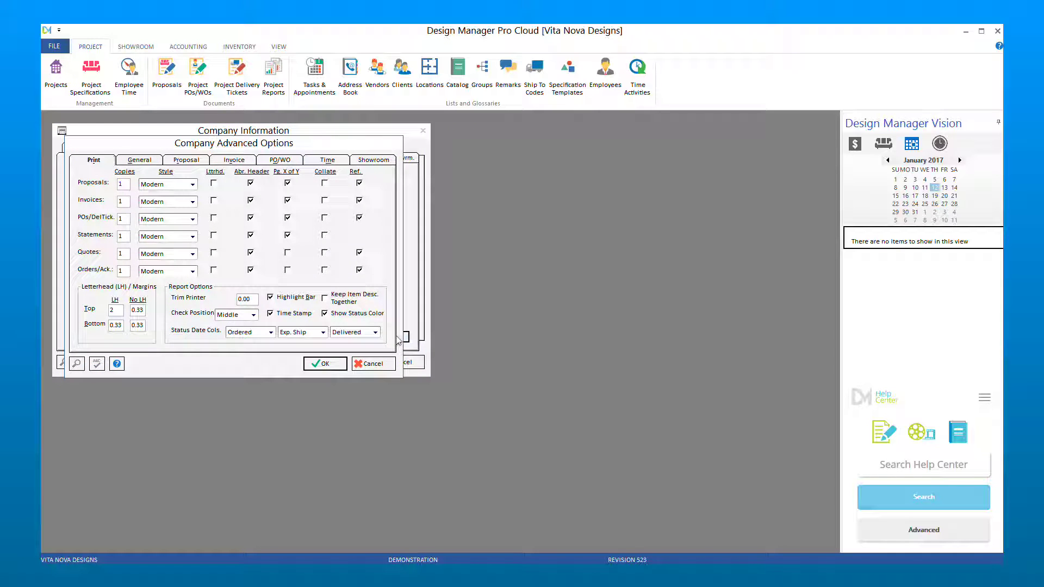
left_click(159, 161)
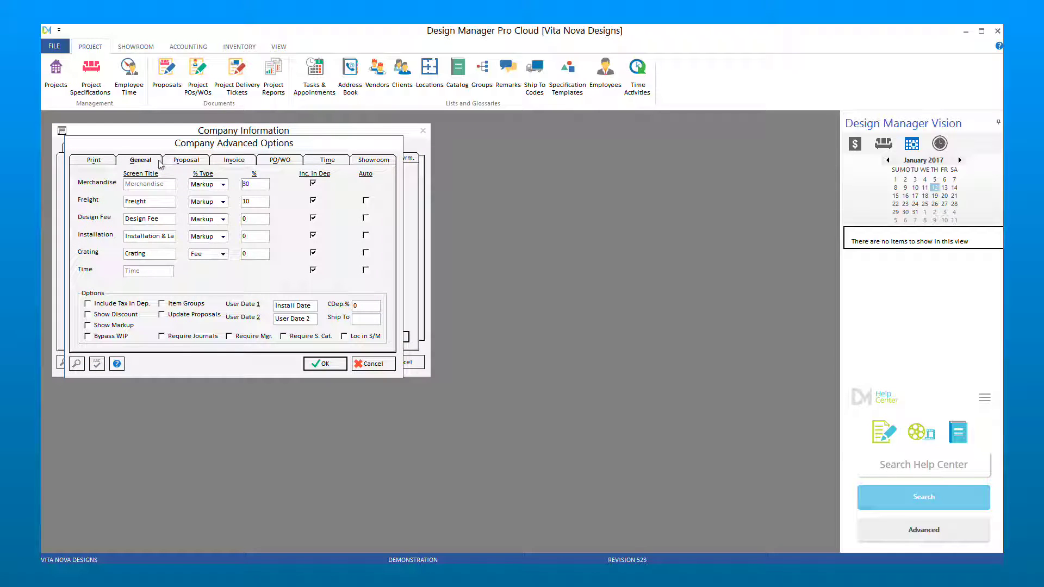
left_click(170, 305)
left_click(315, 366)
left_click(341, 364)
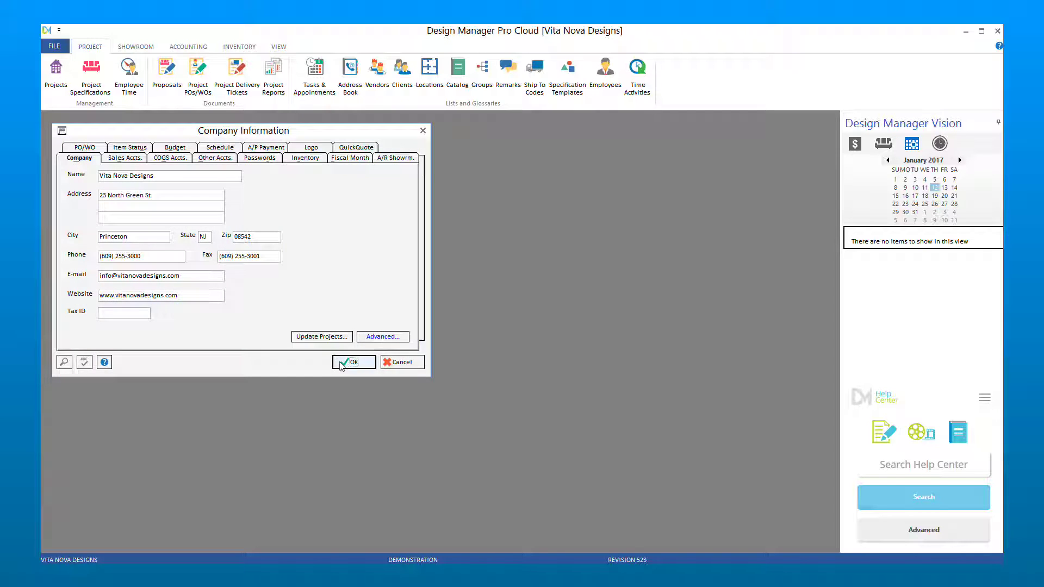
- Open the PAR01 project specifications sorted by group name
left_click(94, 71)
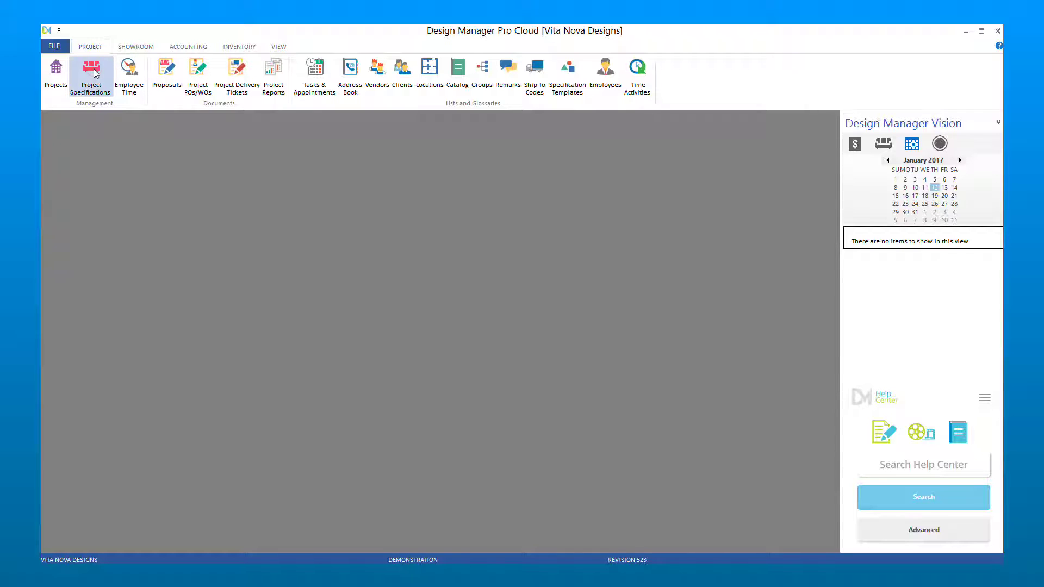
type("PAR01")
key("Tab")
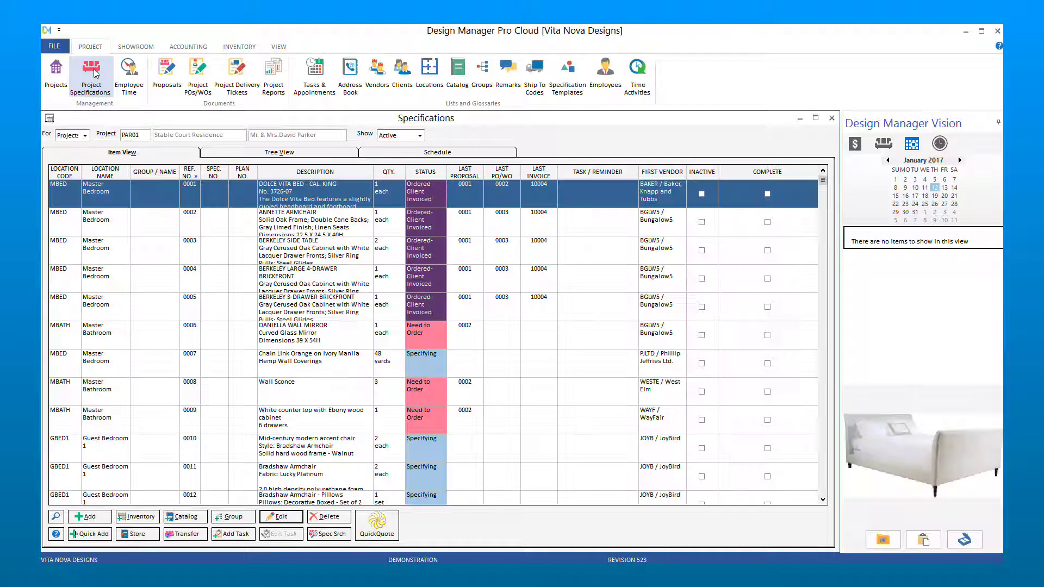
left_click(171, 174)
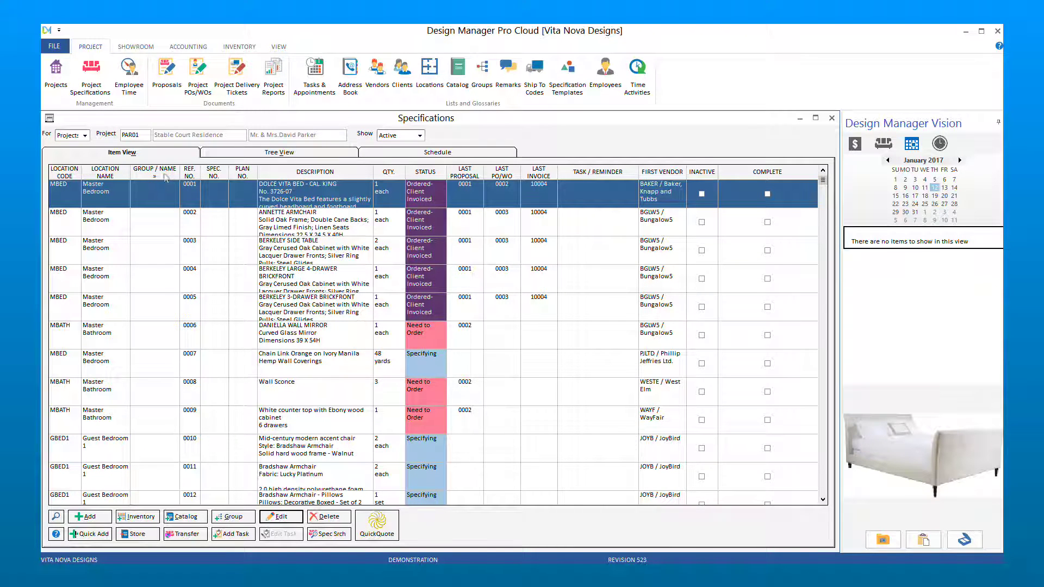
scroll(269, 312, "down", 2)
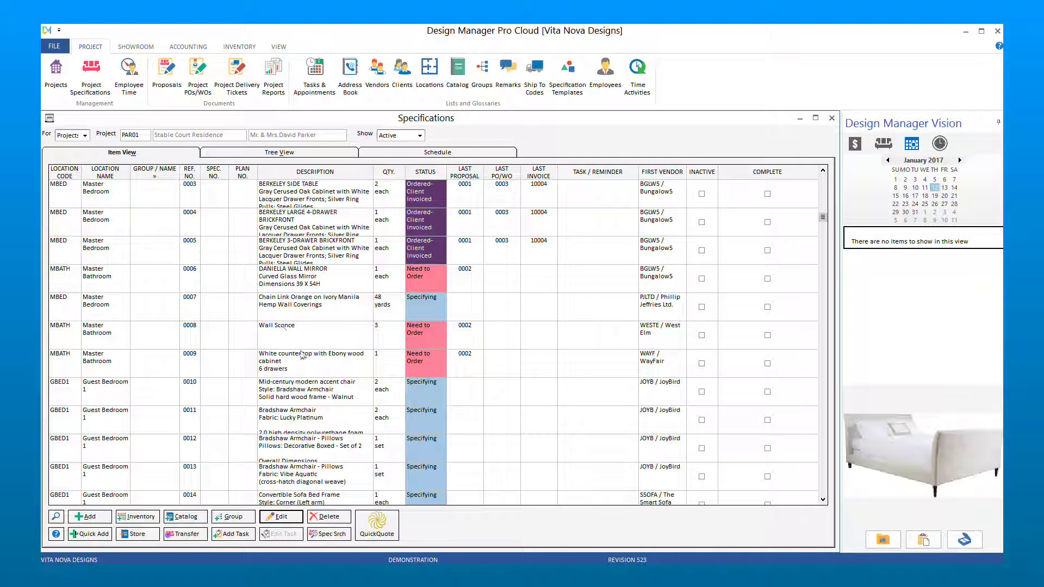
- Give item 0010, the mid-century accent chair, the group name 'Accent Chair'
left_click(331, 393)
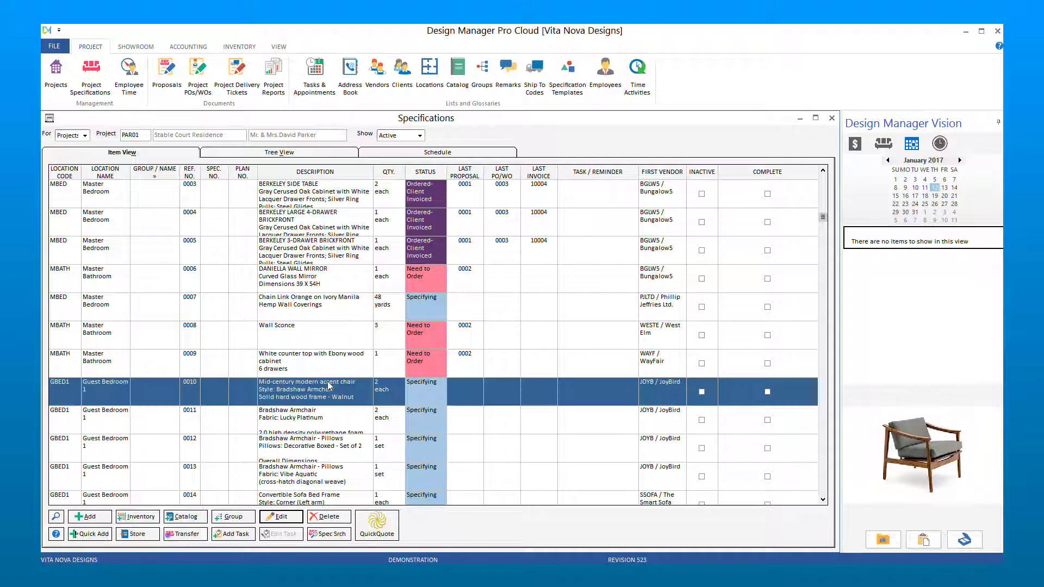
left_click(295, 520)
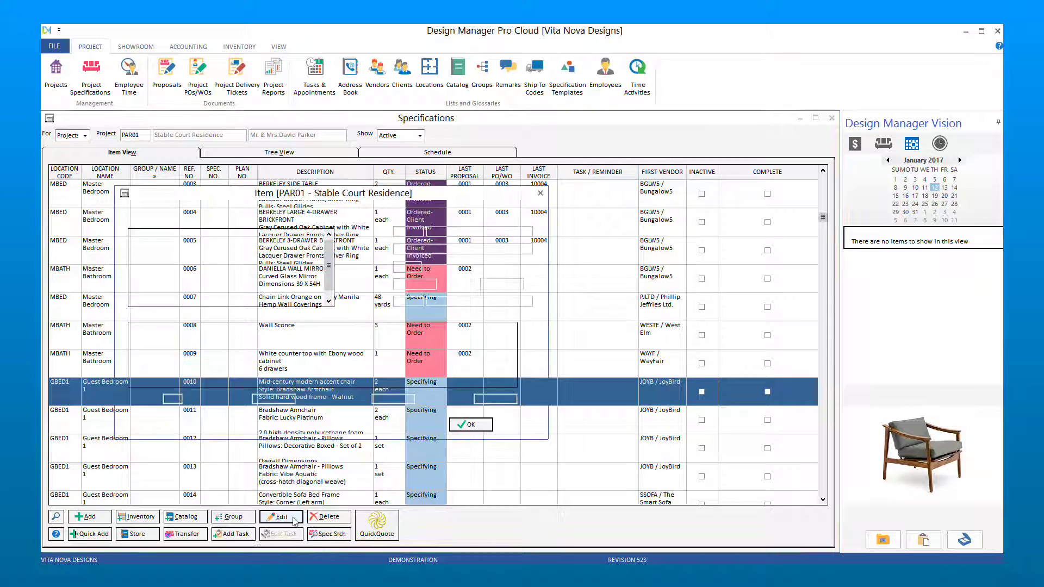
left_click(400, 250)
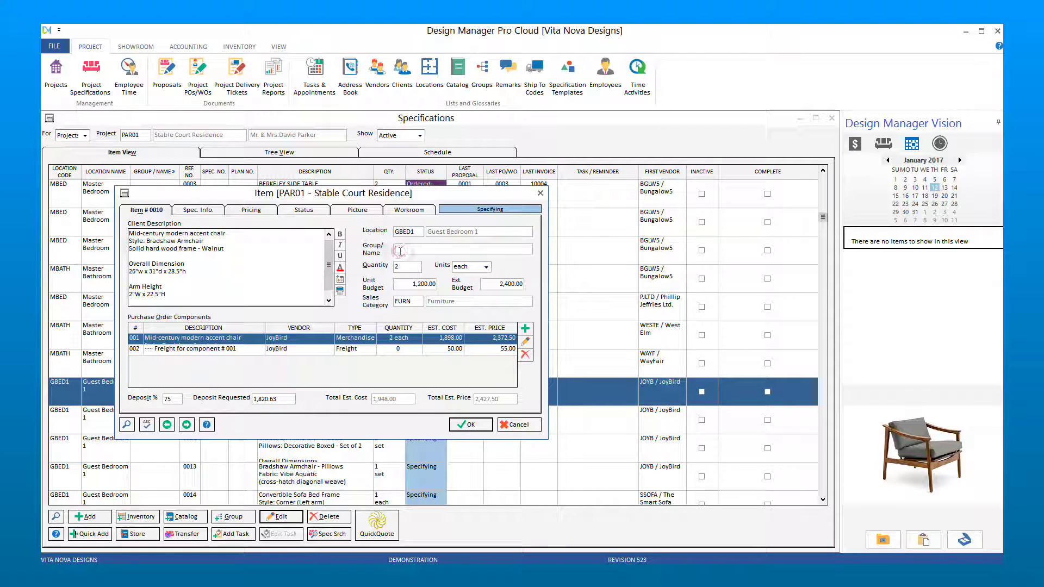
type("Accent Chair")
left_click(472, 424)
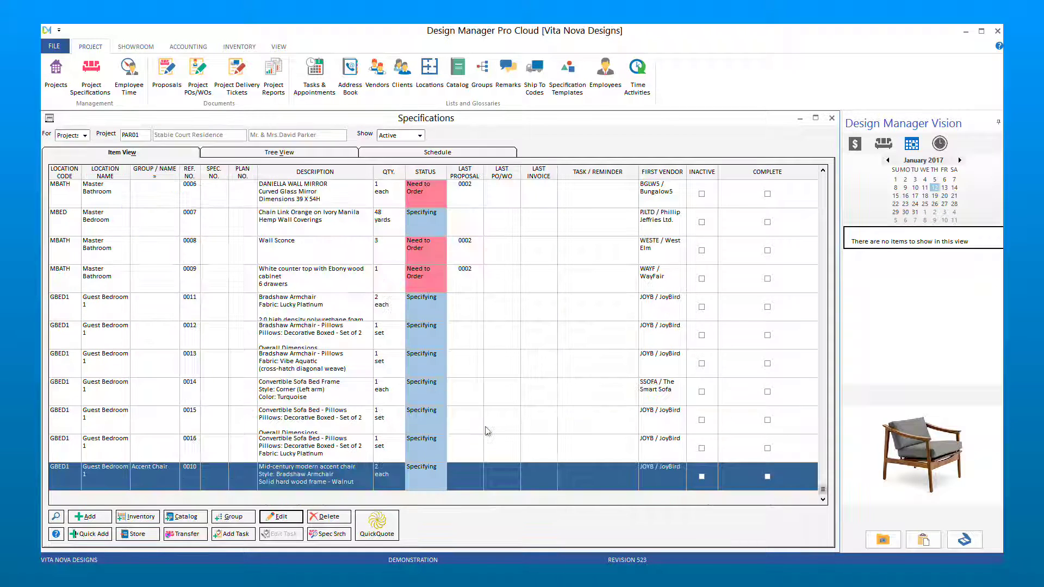
- Assign items 0011, 0012 and 0013 to the existing Accent Chair group
left_click(346, 310)
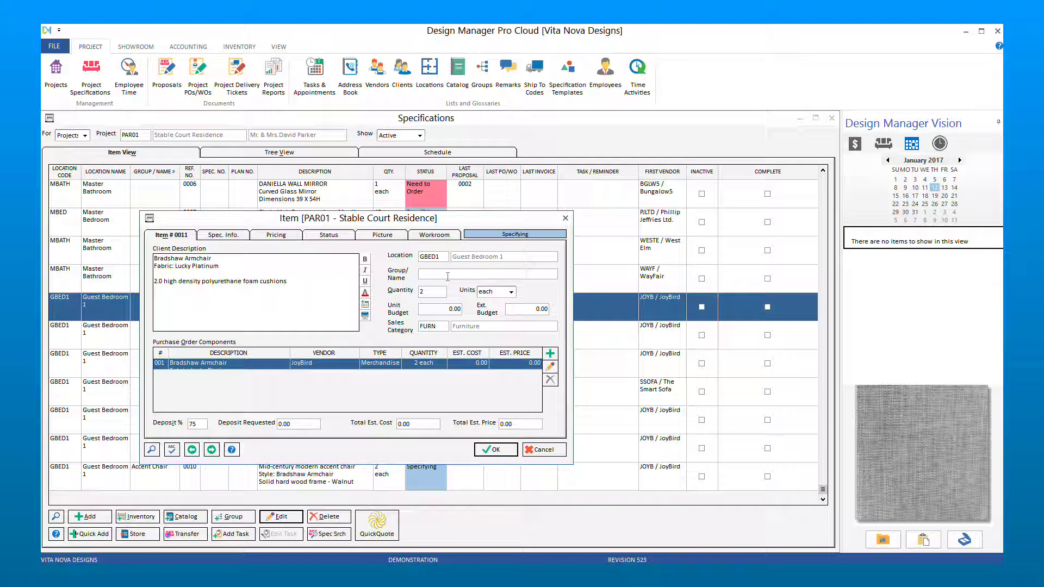
left_click(152, 449)
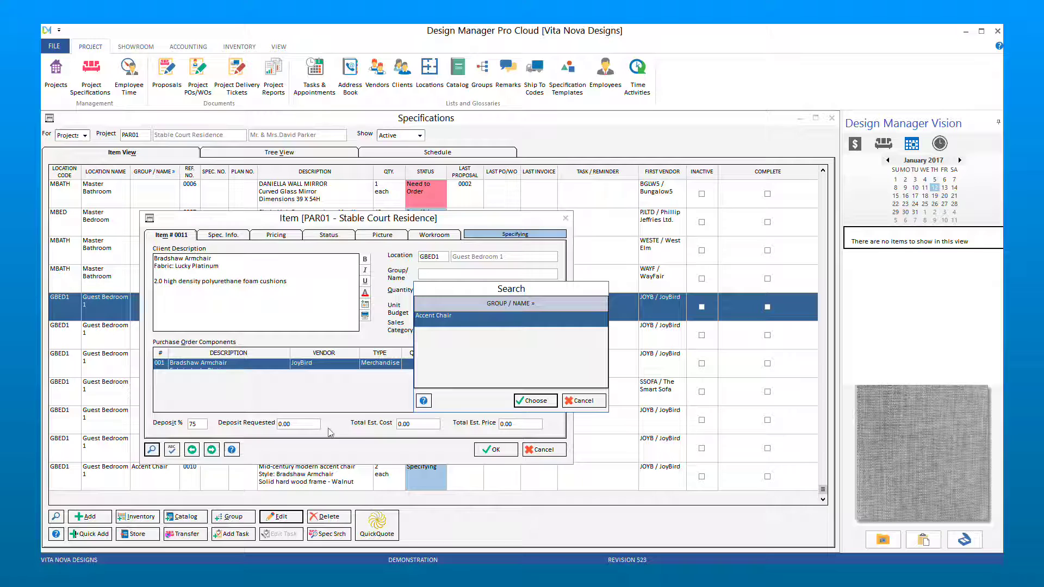
left_click(532, 401)
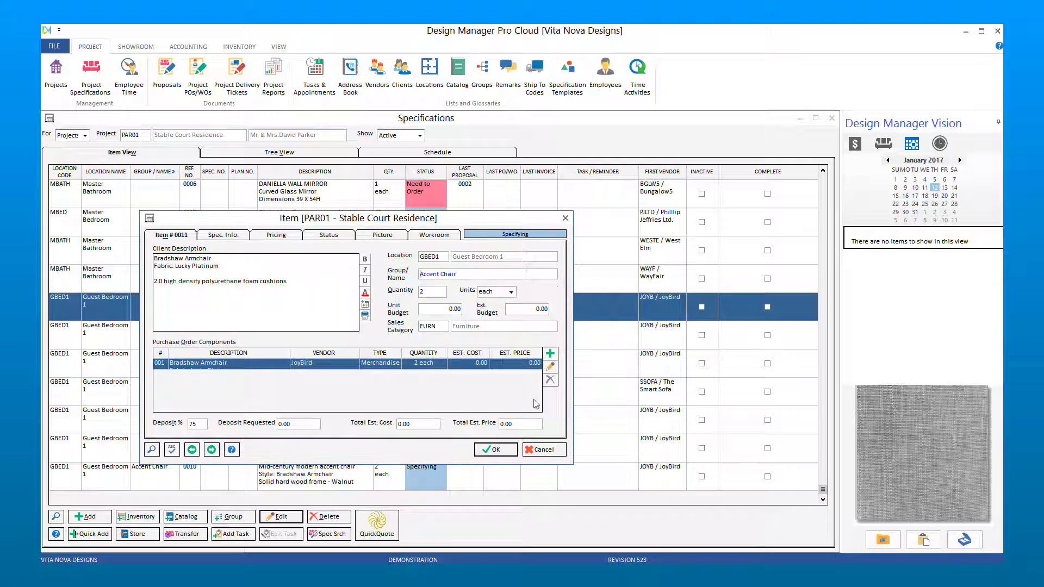
left_click(496, 451)
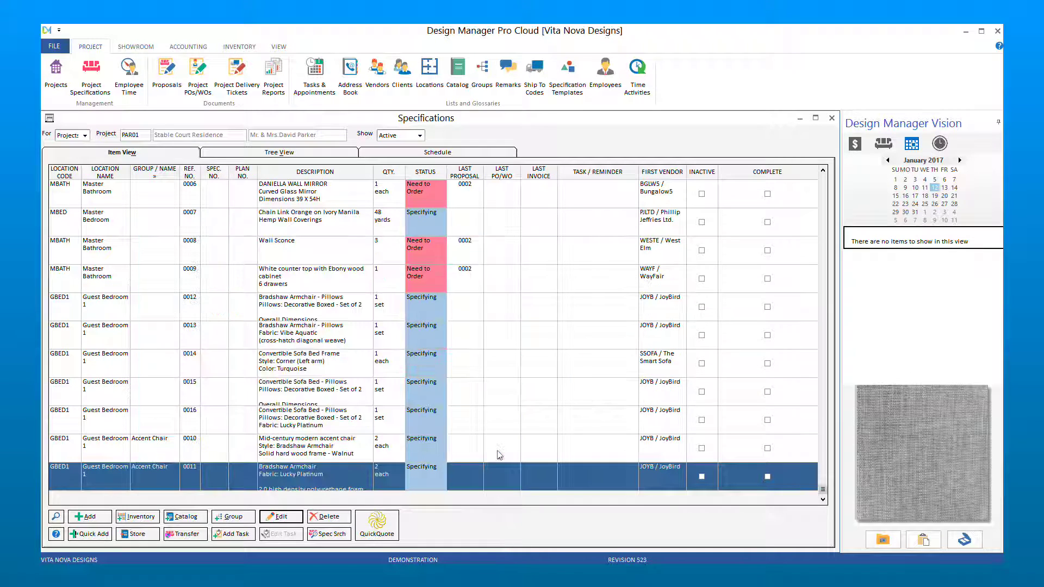
double_click(334, 308)
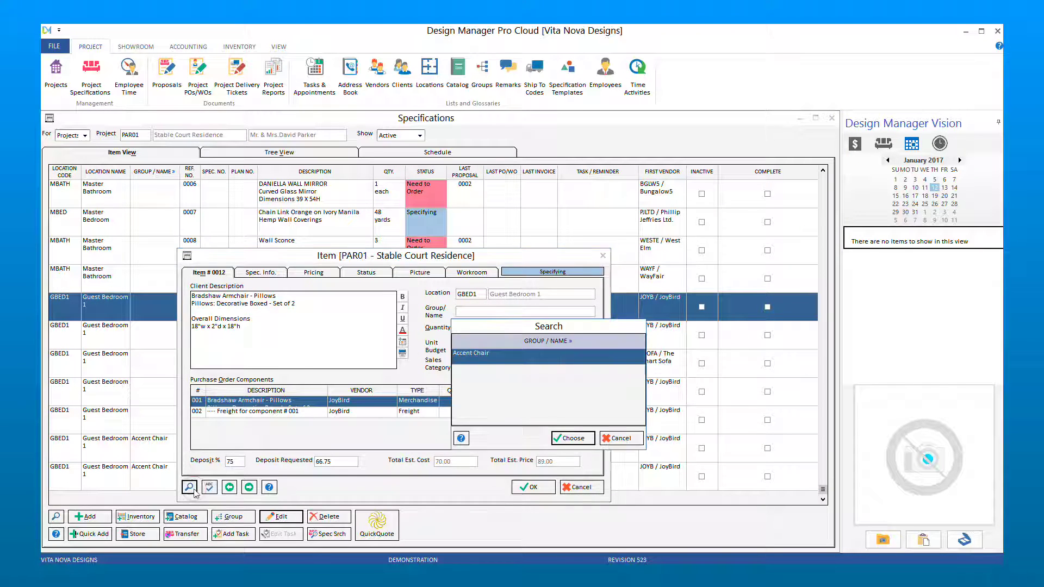
double_click(496, 313)
double_click(518, 355)
left_click(530, 488)
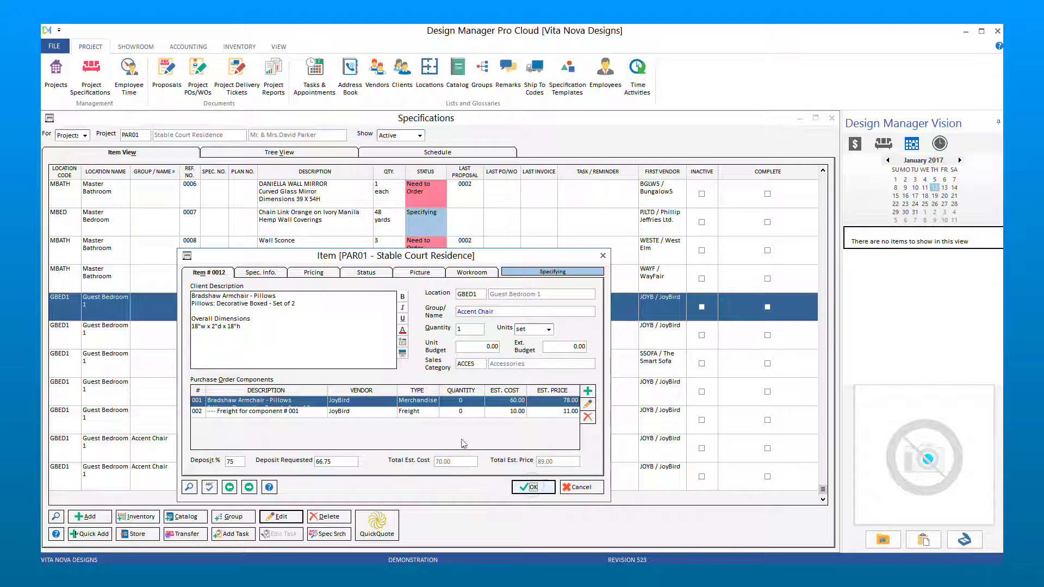
double_click(323, 308)
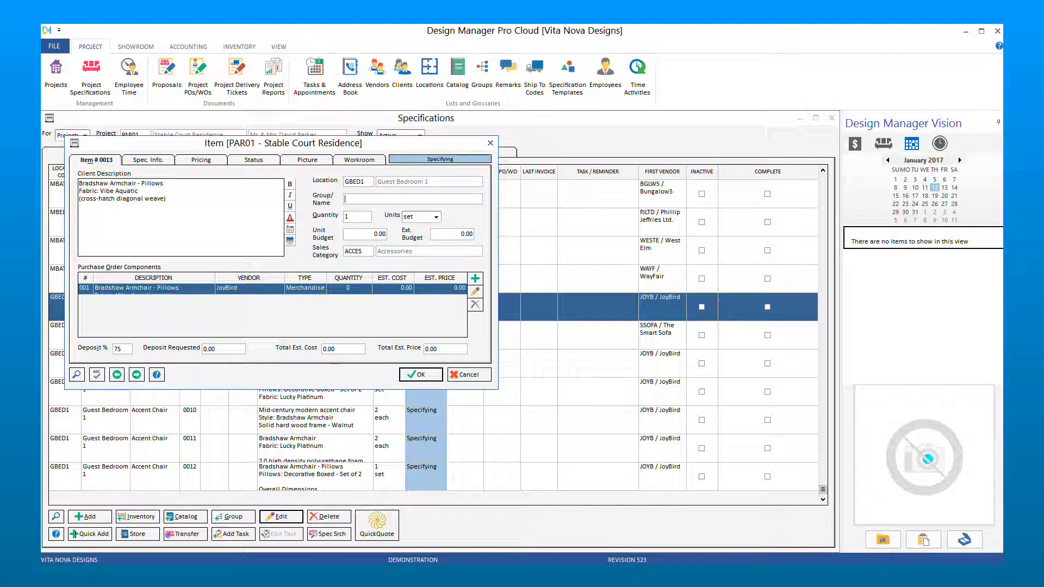
key("F4")
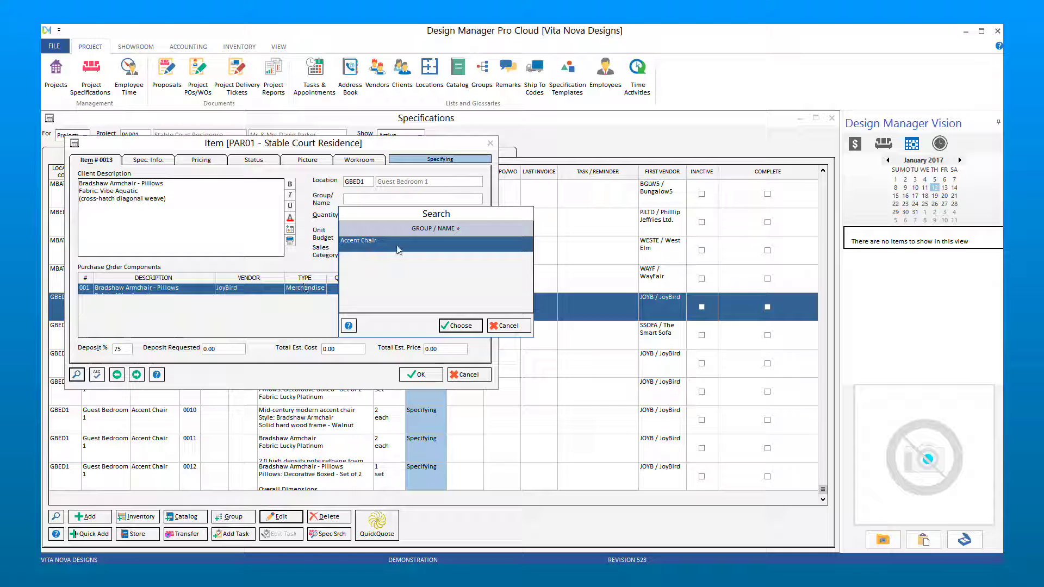
key("Return")
- Save item 0013, then put the sofa bed frame, item 0014, in a new 'Sofa' group
left_click(419, 374)
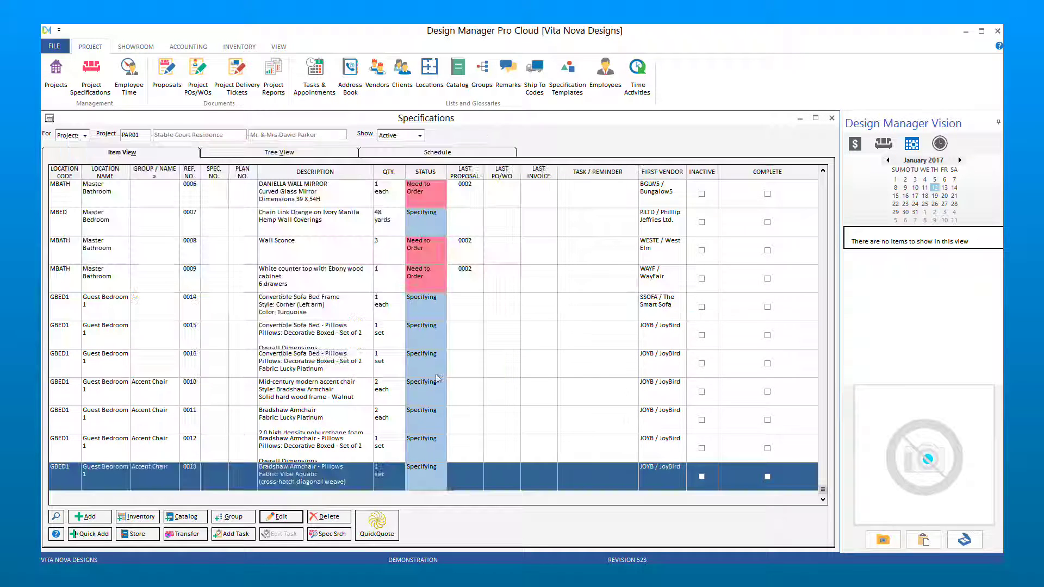
double_click(356, 314)
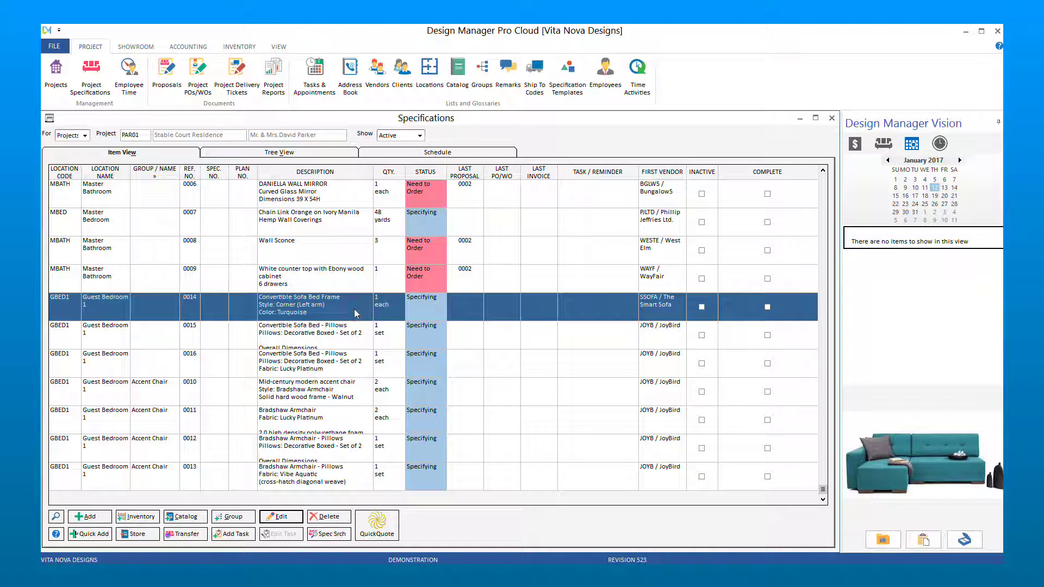
left_click(408, 238)
type("Sofa")
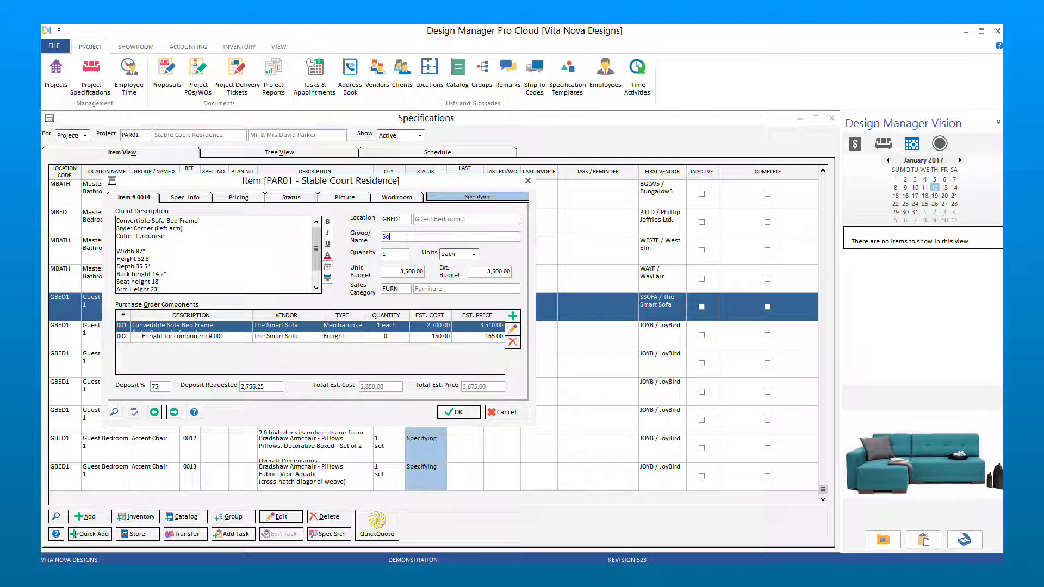
left_click(460, 412)
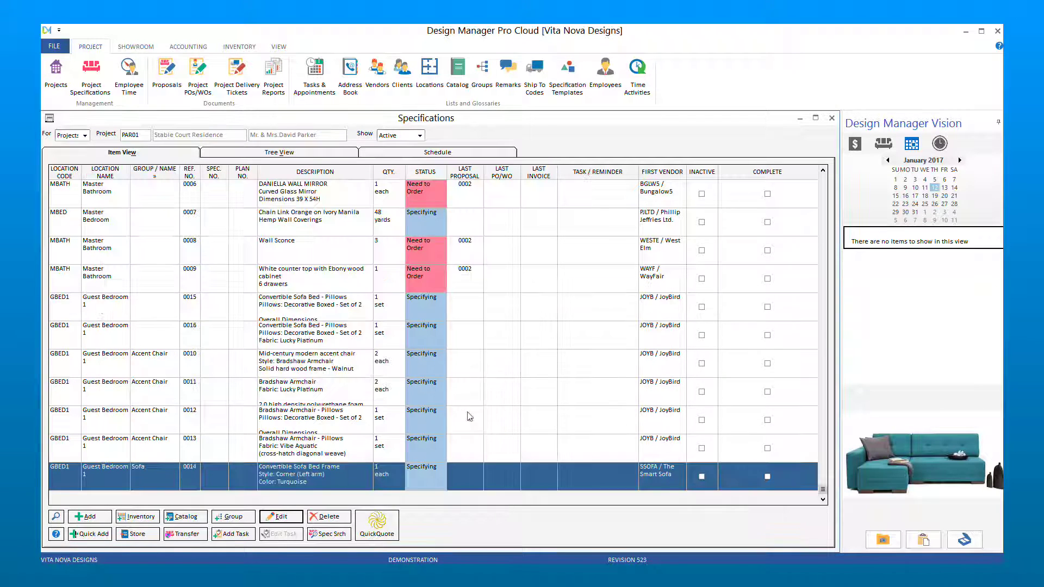
- Assign the sofa bed pillow items 0015 and 0016 to the existing Sofa group
double_click(368, 319)
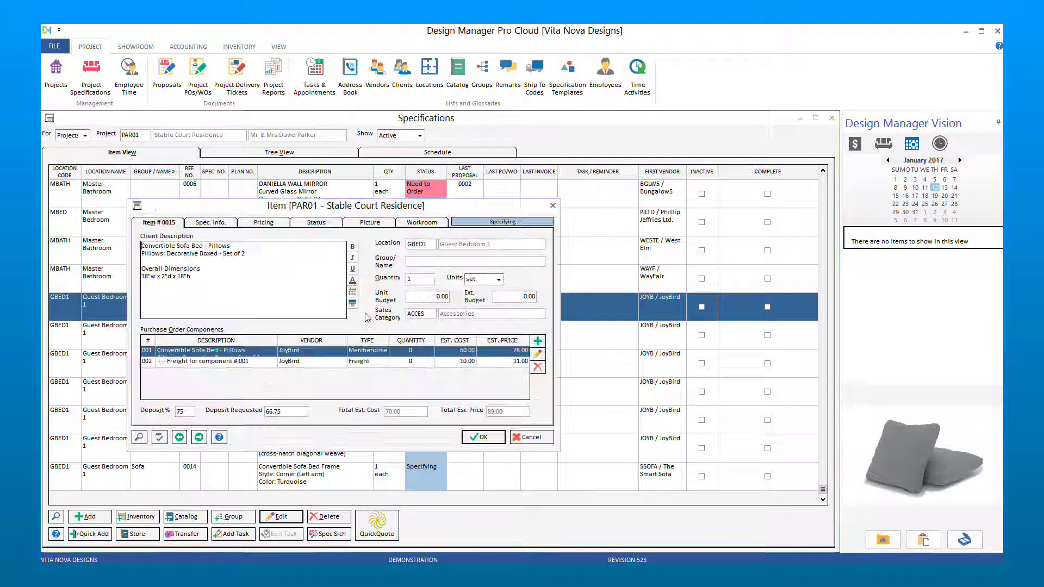
left_click(414, 261)
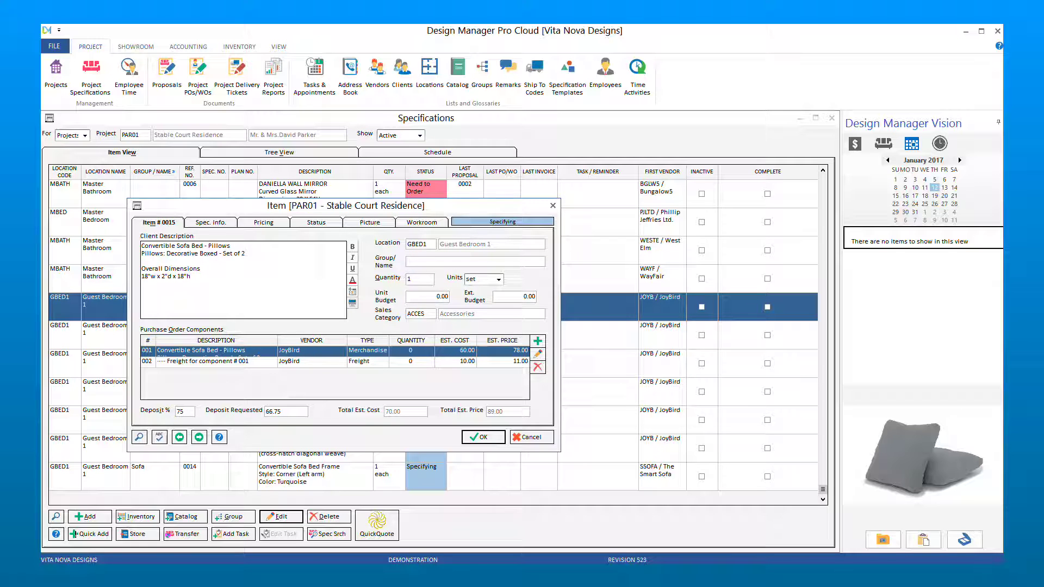
left_click(141, 436)
left_click(424, 325)
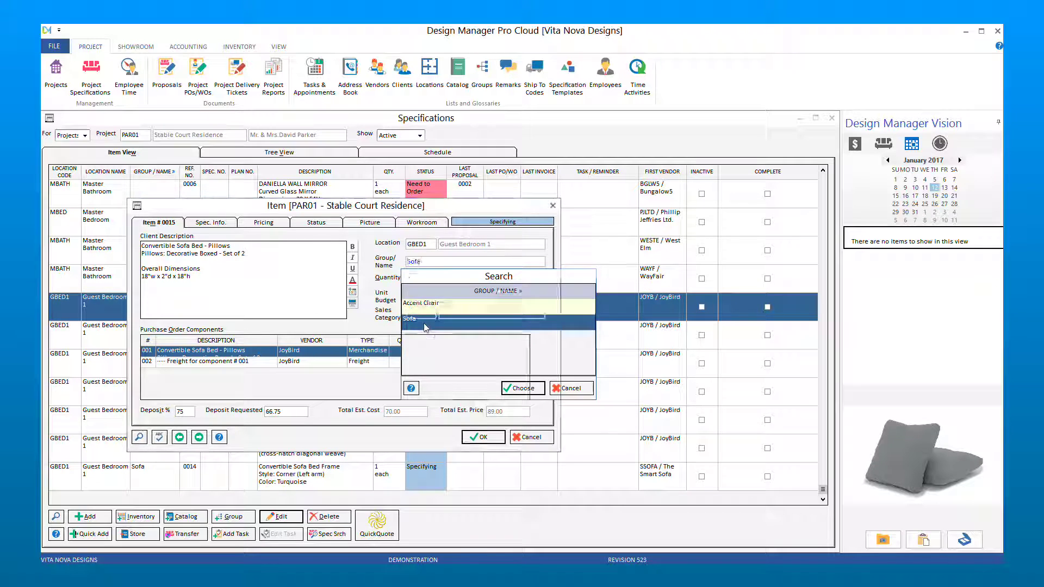
double_click(426, 326)
left_click(482, 437)
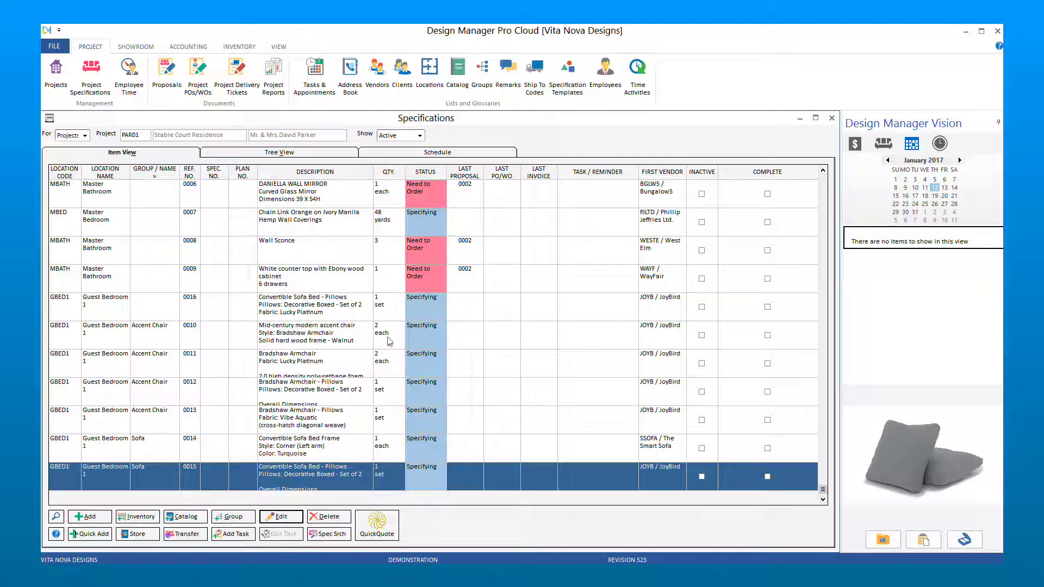
double_click(357, 308)
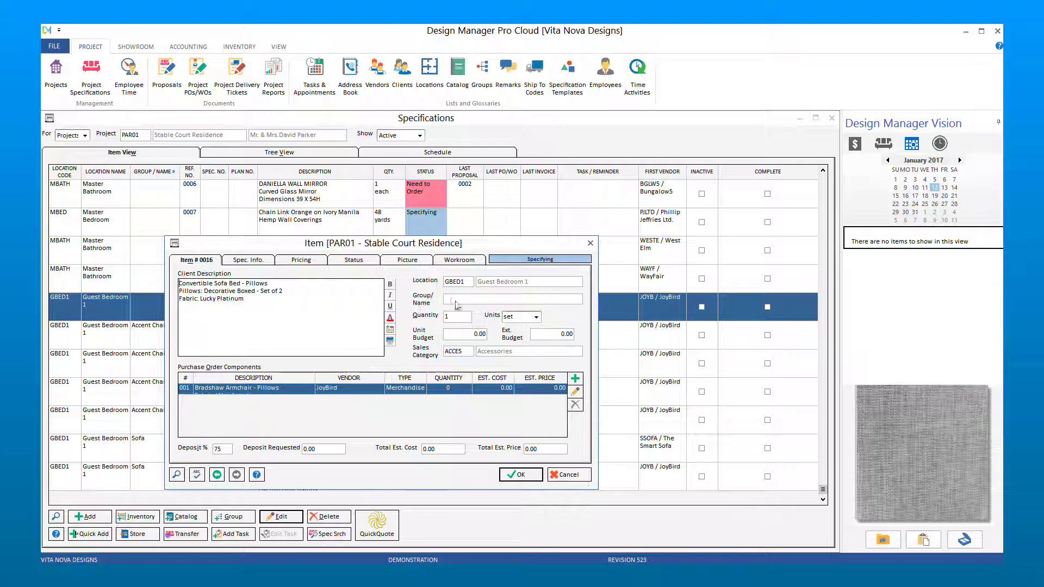
left_click(177, 475)
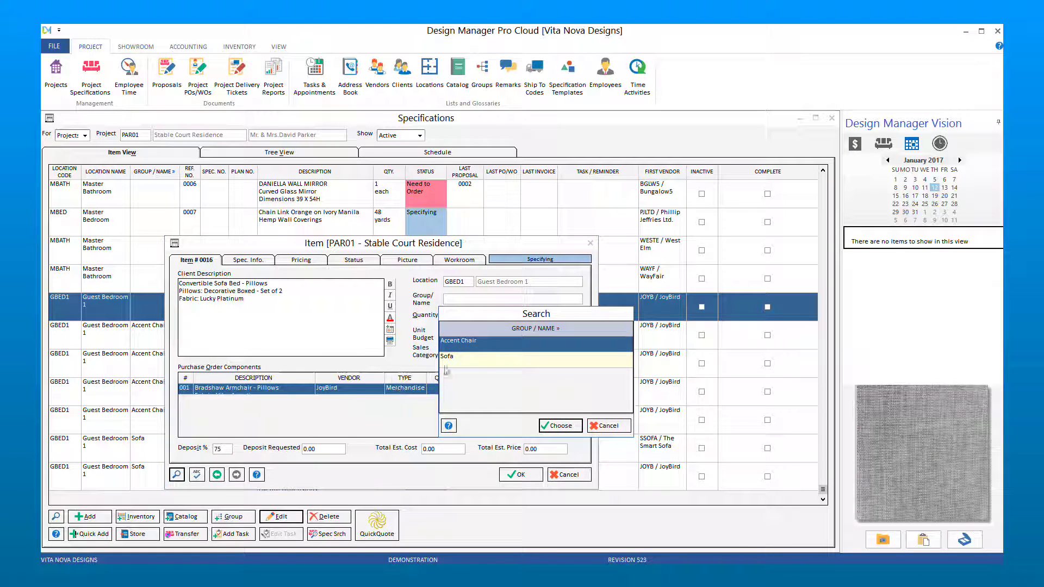
double_click(465, 359)
left_click(519, 475)
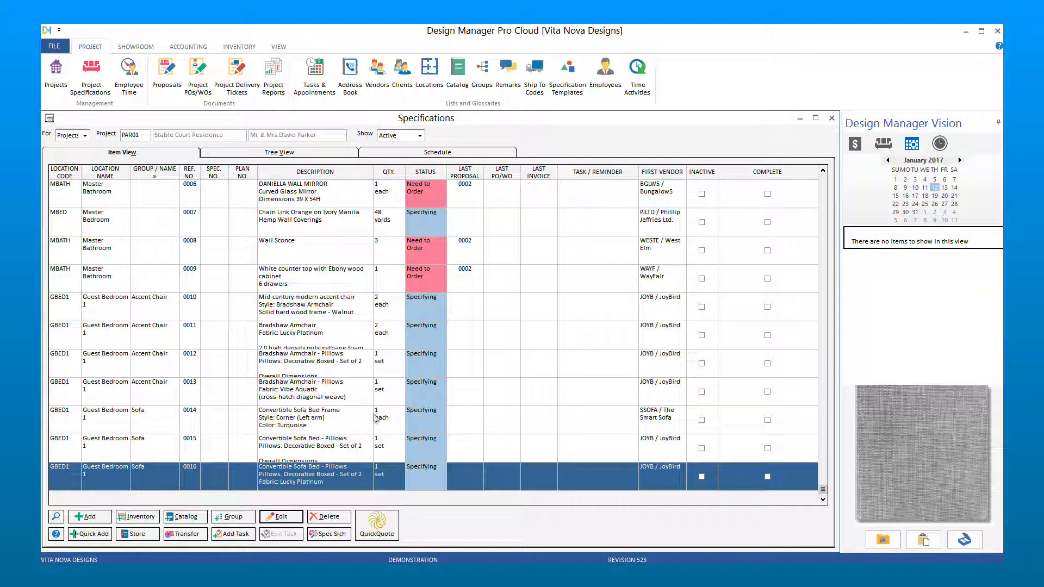
left_click(175, 312)
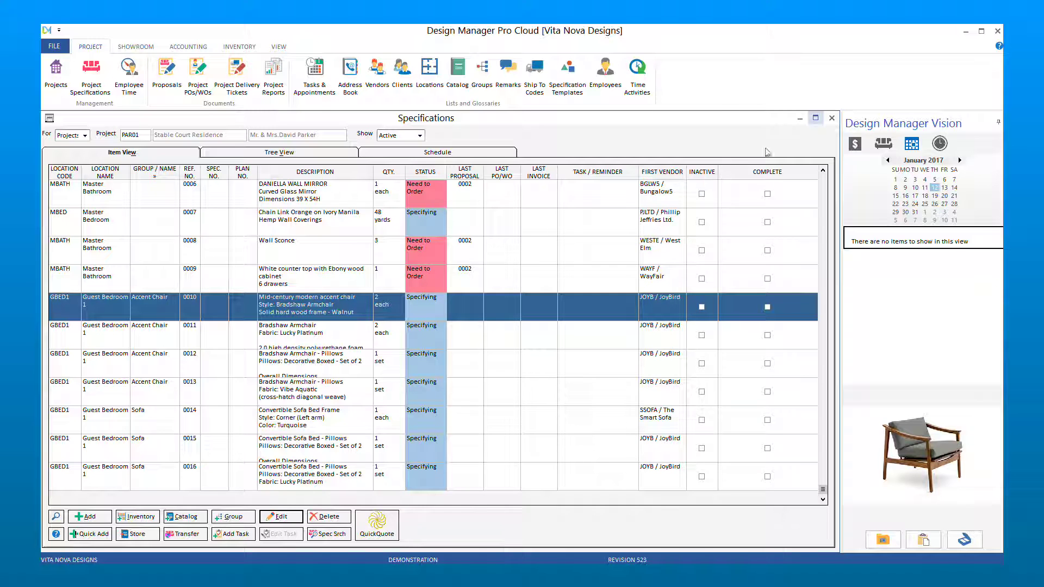
- Close Specifications and start a new proposal for project PAR01
left_click(832, 118)
left_click(180, 98)
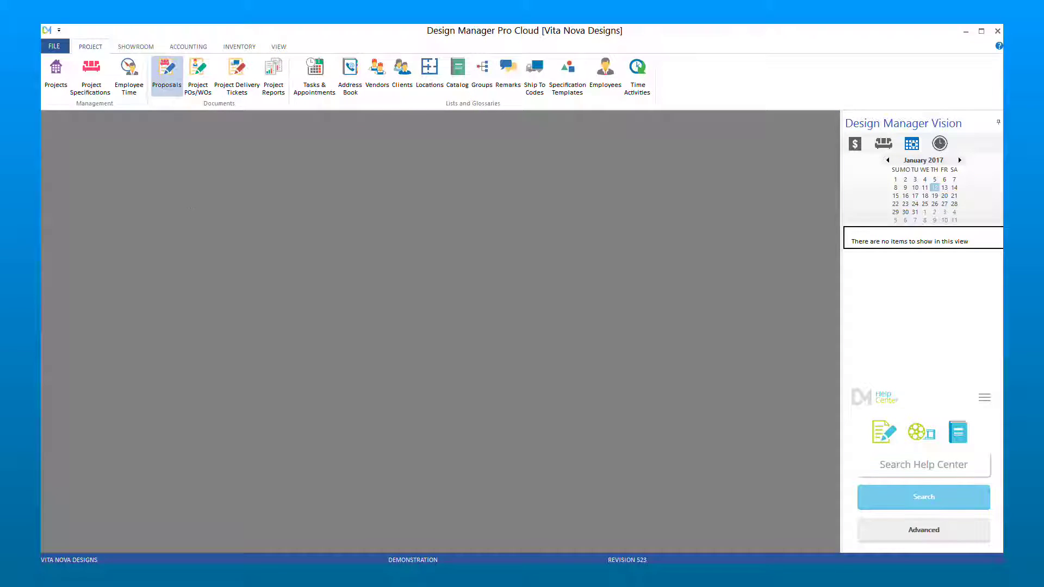
type("PAR")
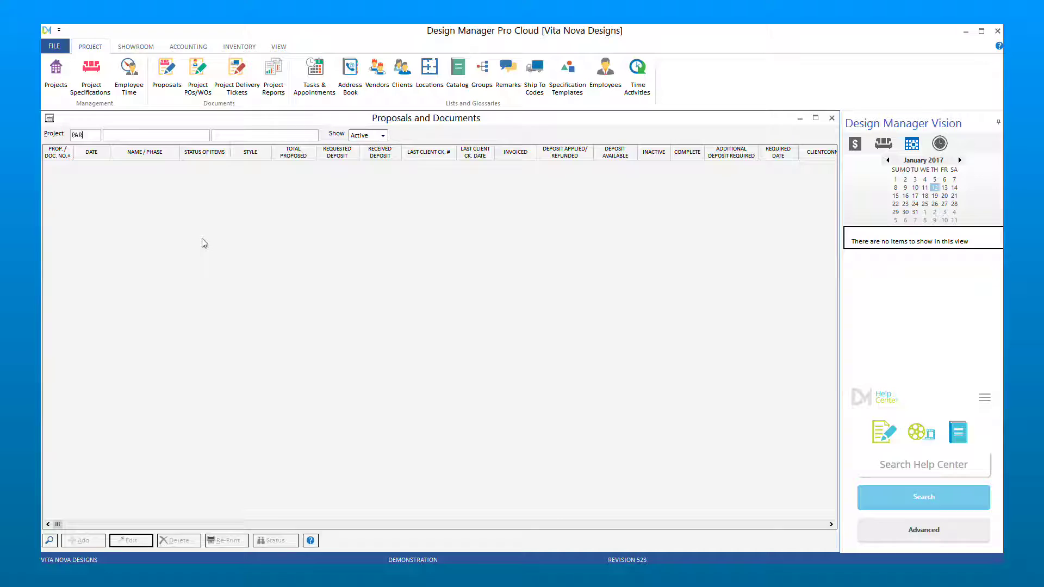
type("01")
key("Tab")
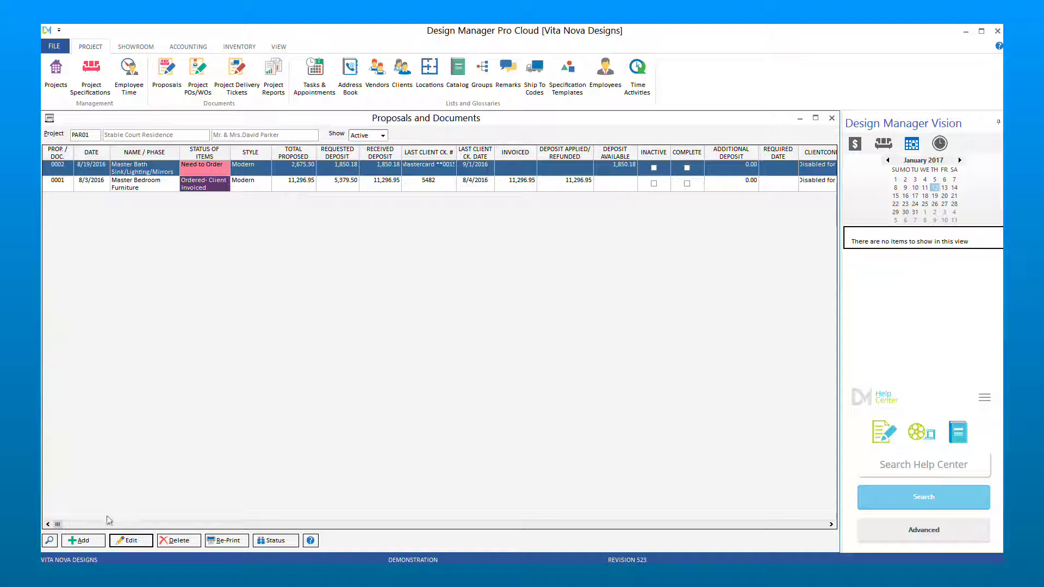
left_click(99, 539)
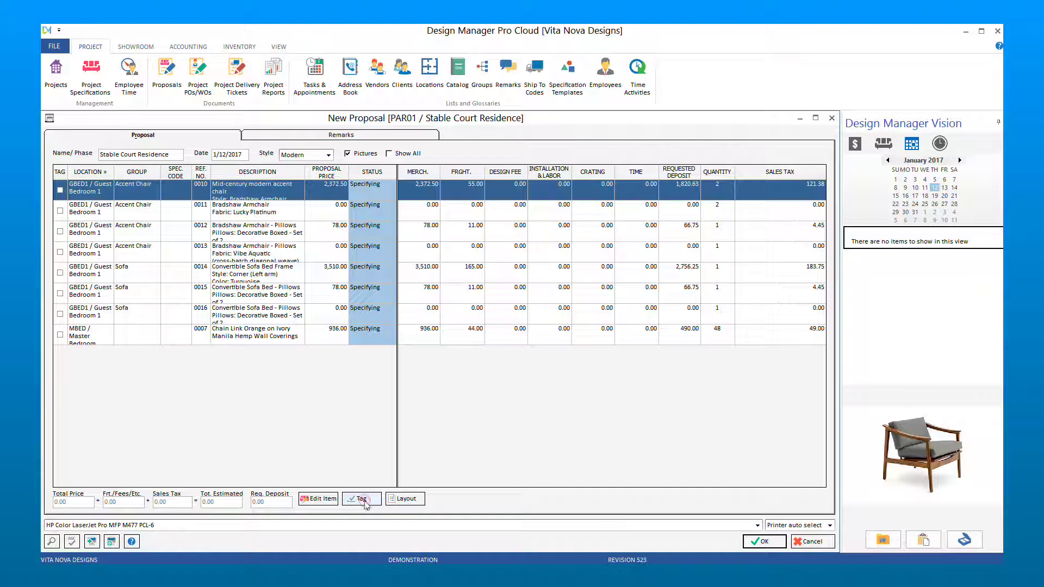
- Tag all items at location GBED1 into the proposal
left_click(363, 500)
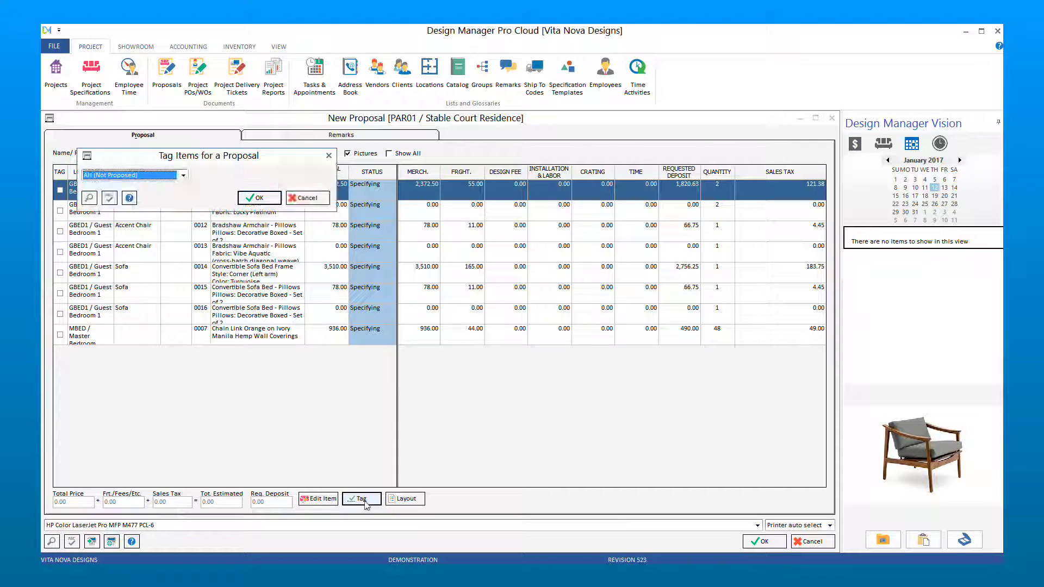
left_click(185, 177)
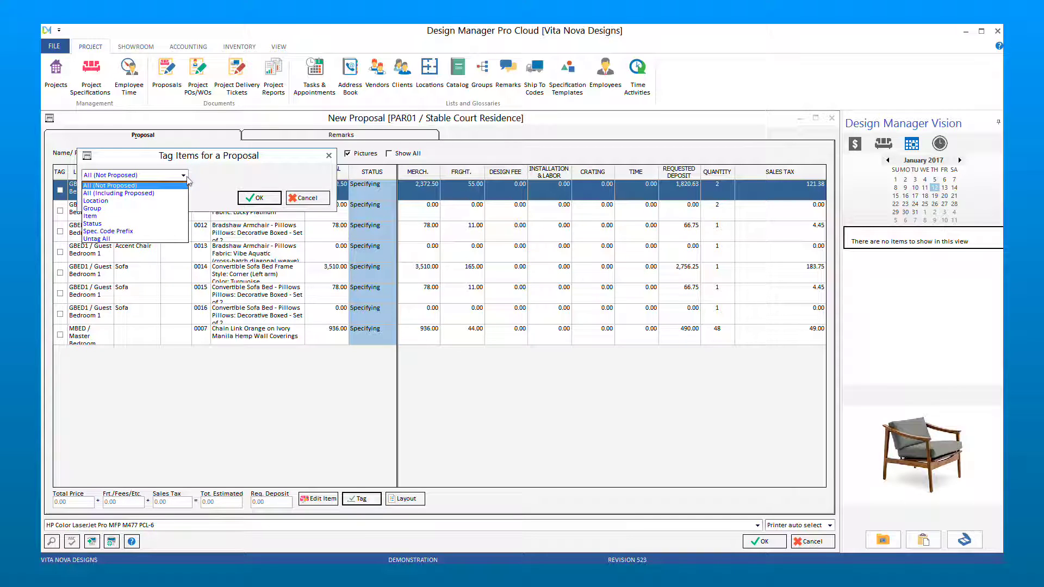
left_click(146, 201)
type("GBED1")
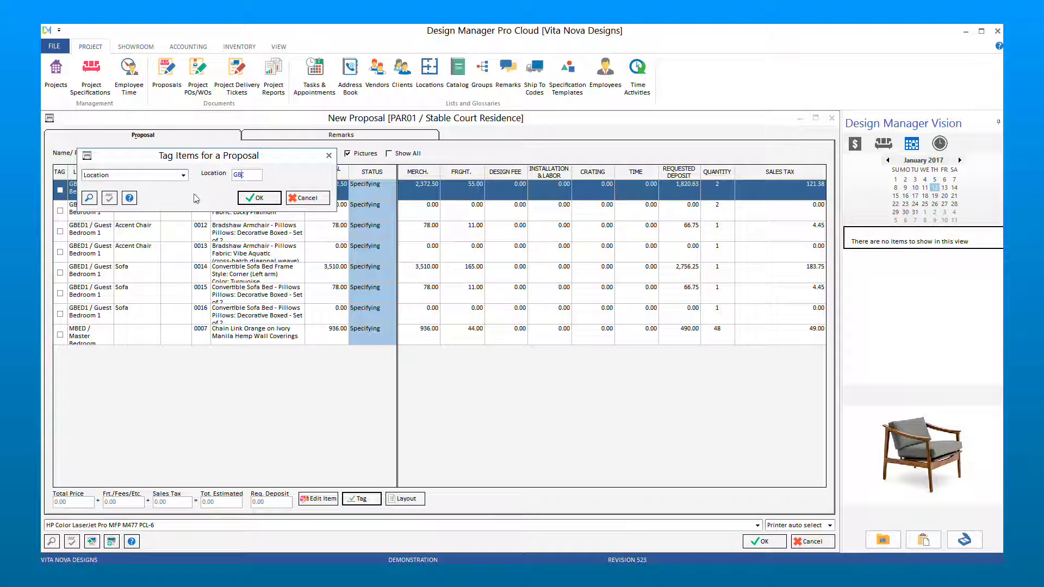
left_click(251, 198)
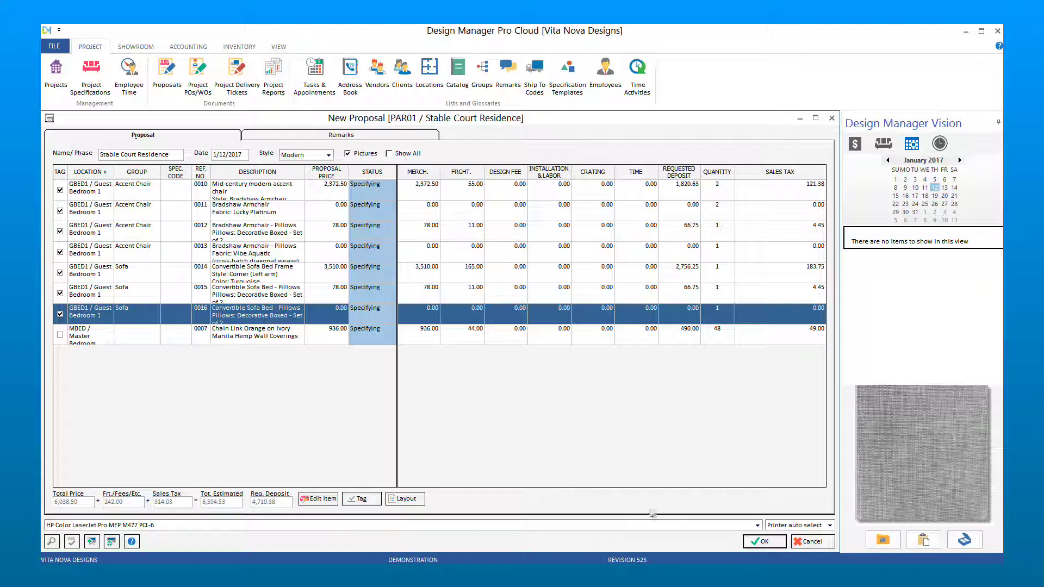
- Preview the proposal and check the Guest Bedroom 1, Accent Chair and Sofa totals
left_click(760, 543)
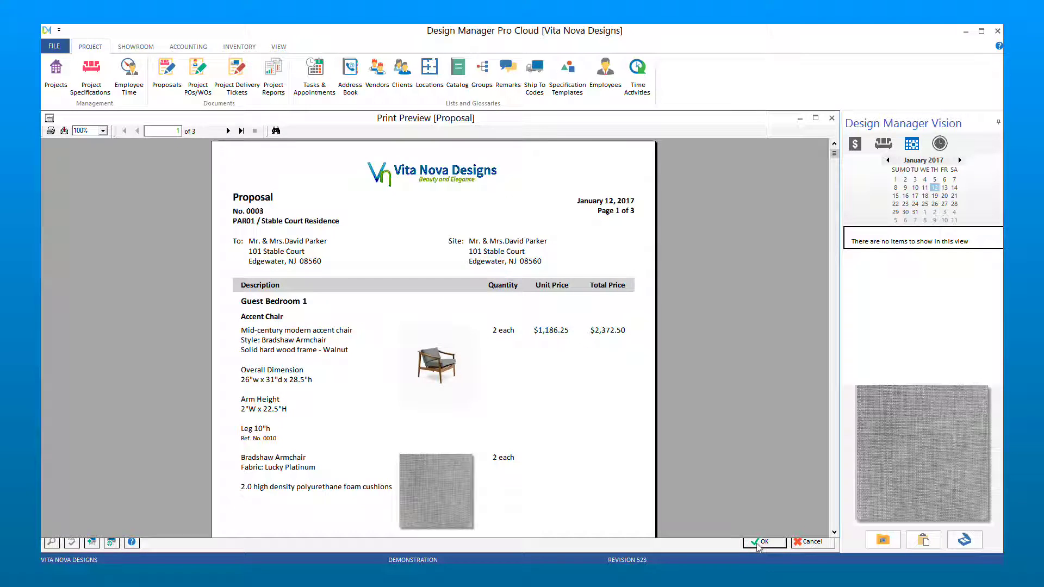
left_click(288, 302)
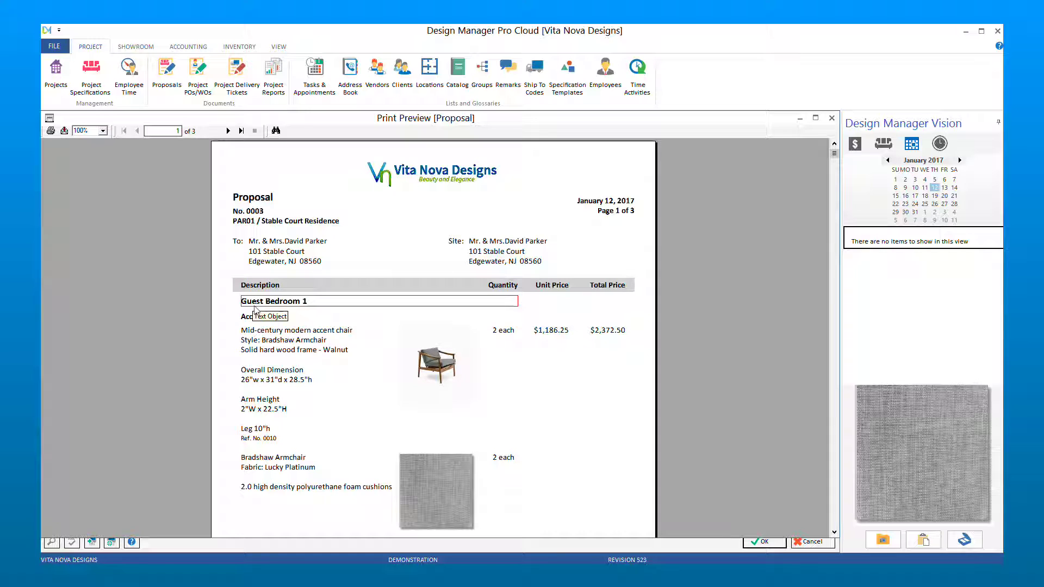
left_click(255, 317)
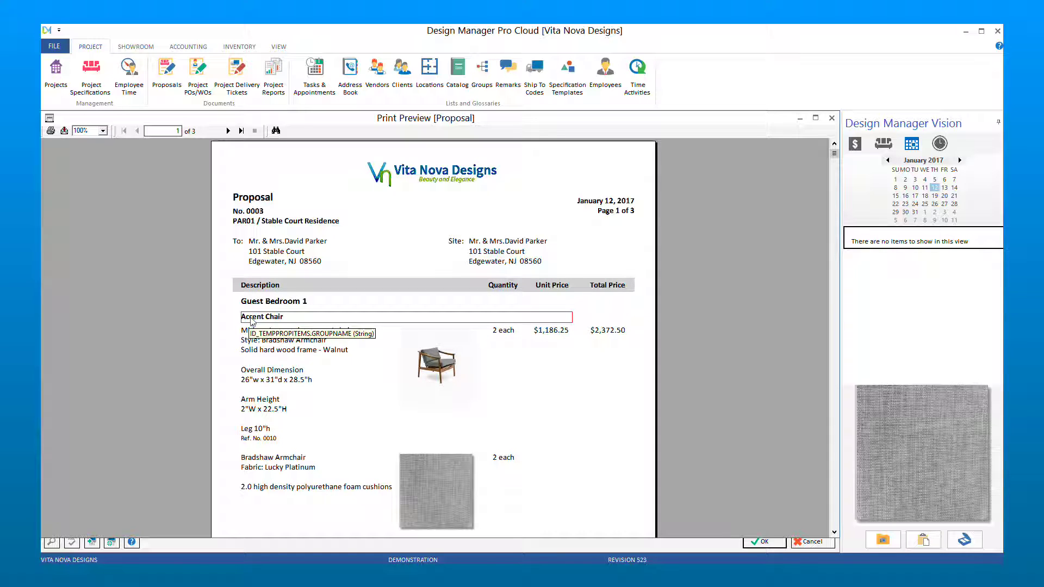
scroll(263, 359, "down", 3)
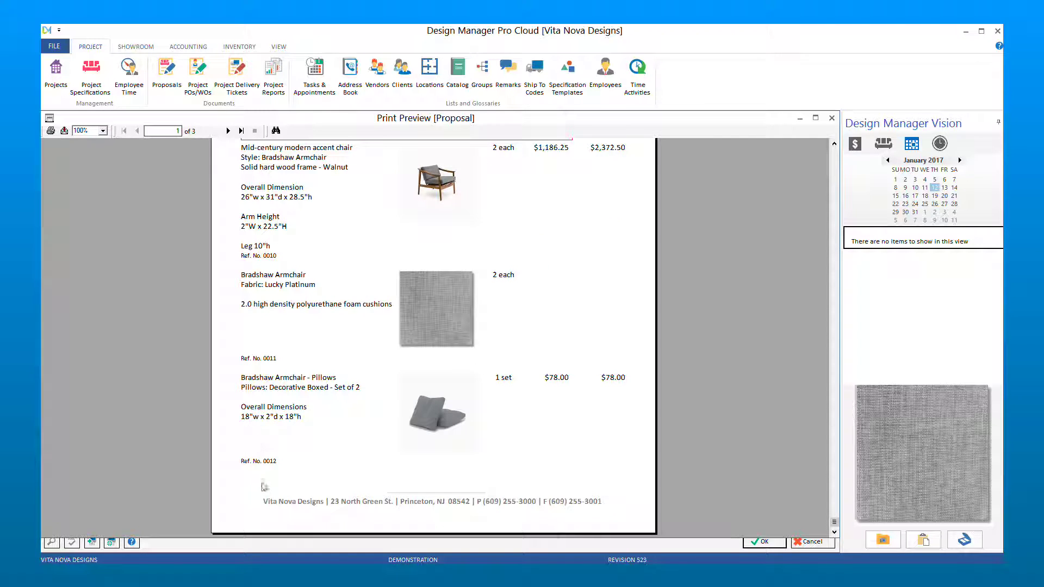
left_click(228, 131)
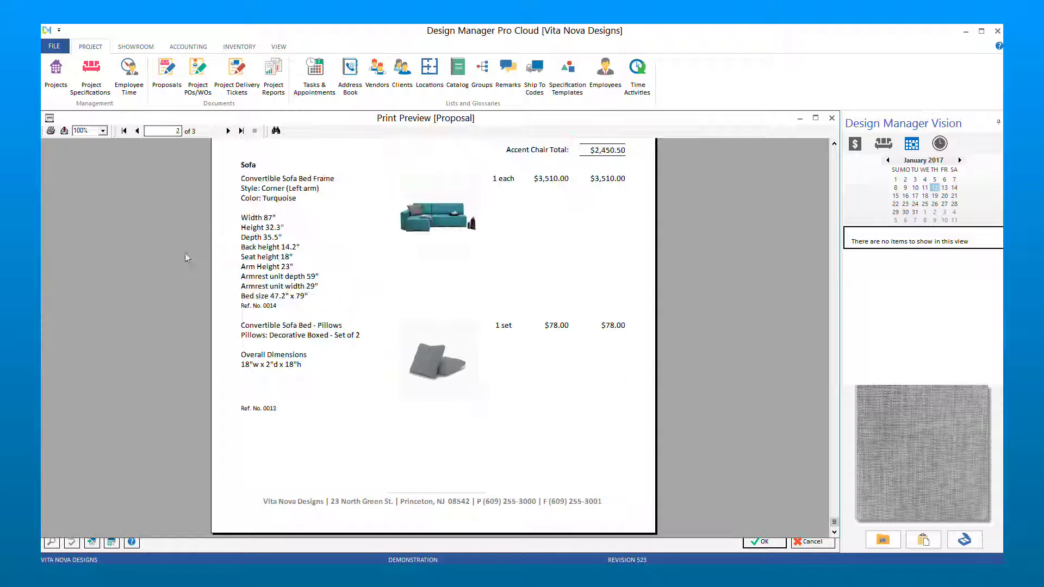
scroll(180, 276, "up", 2)
scroll(181, 277, "up", 2)
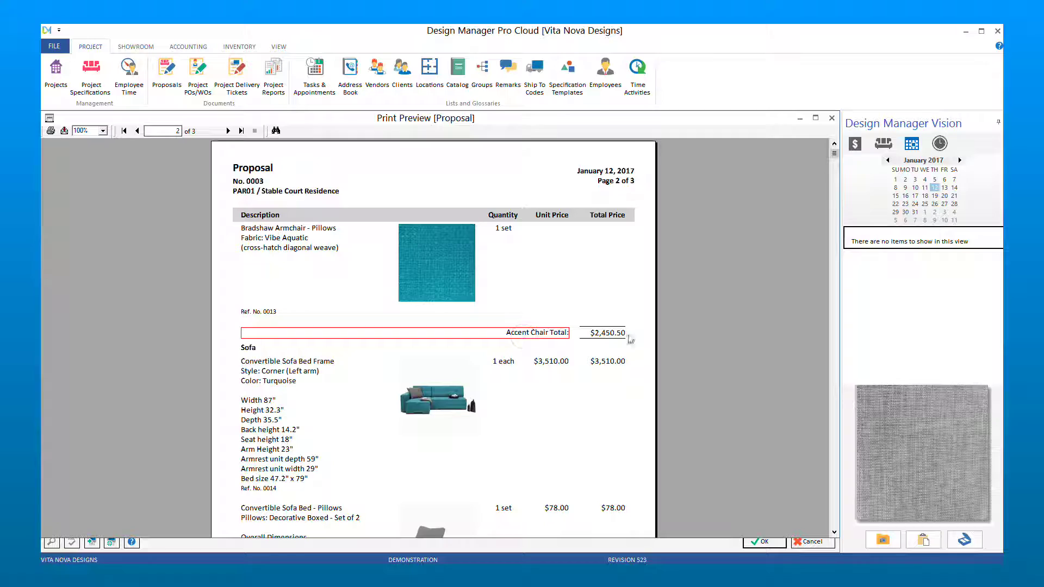
scroll(630, 340, "down", 2)
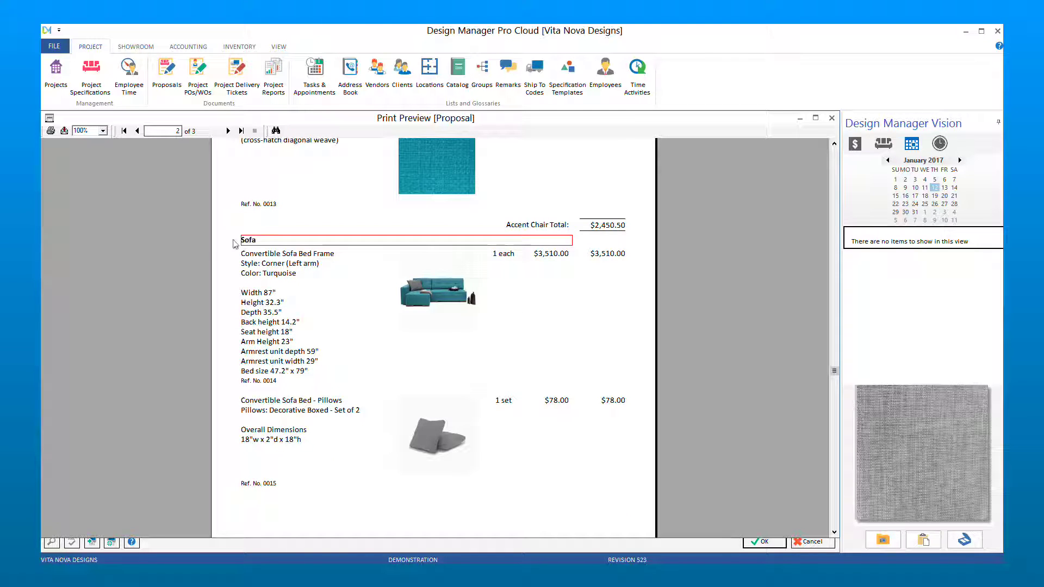
left_click(228, 130)
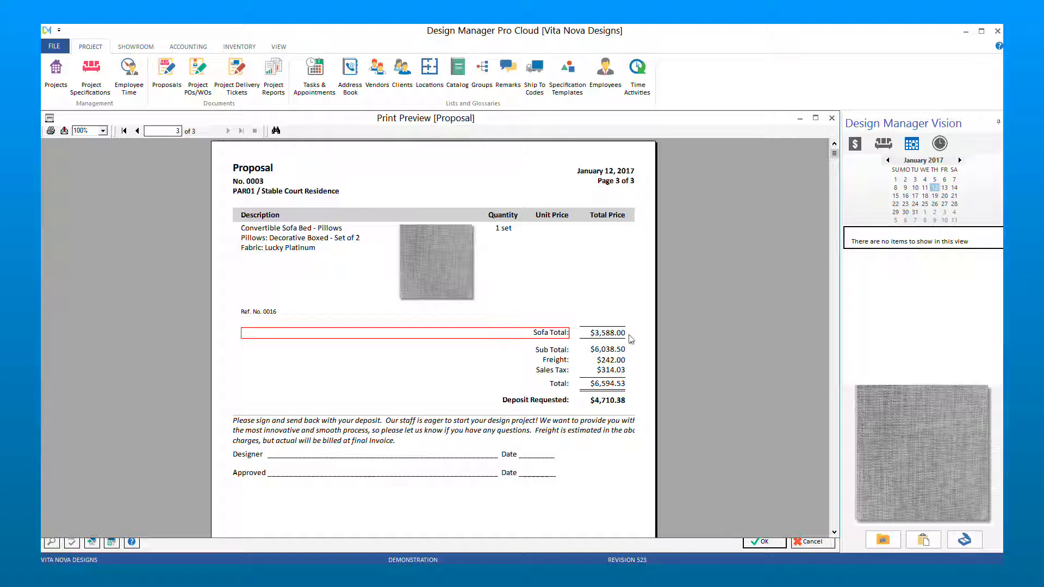
- Close the preview, accept the proposal, and close Proposals and Documents
left_click(831, 118)
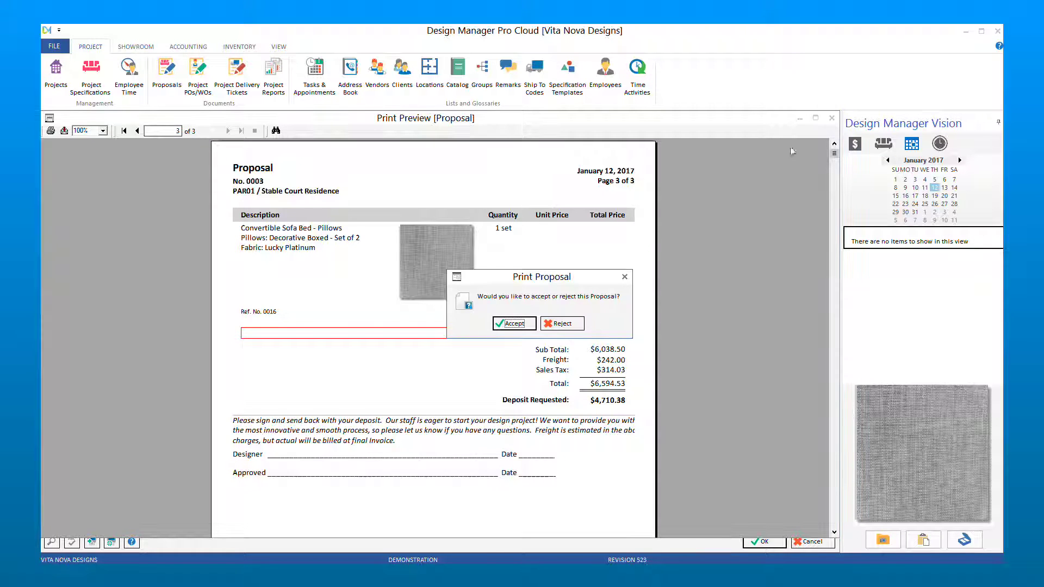
left_click(546, 324)
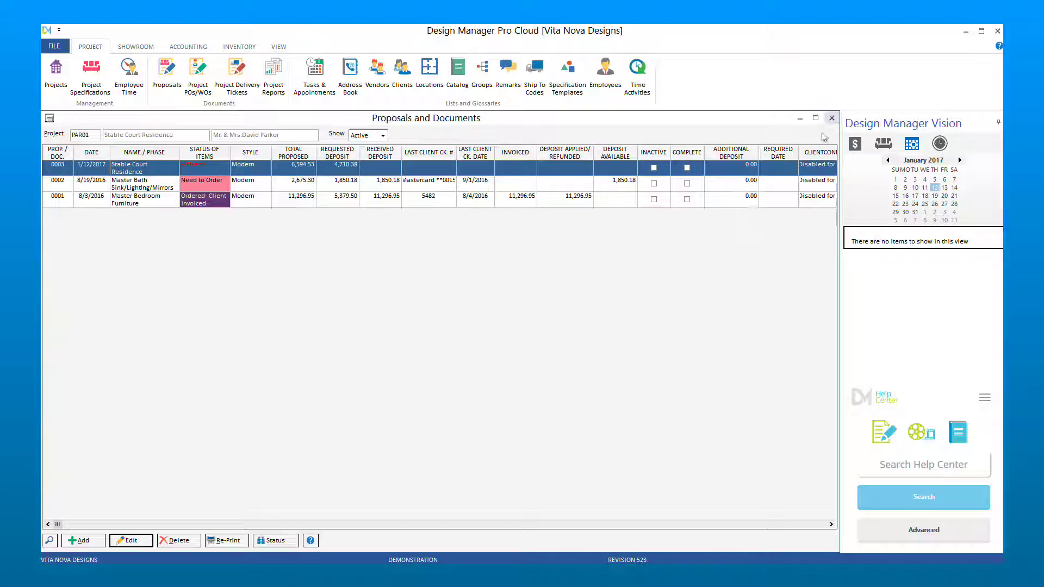
left_click(832, 120)
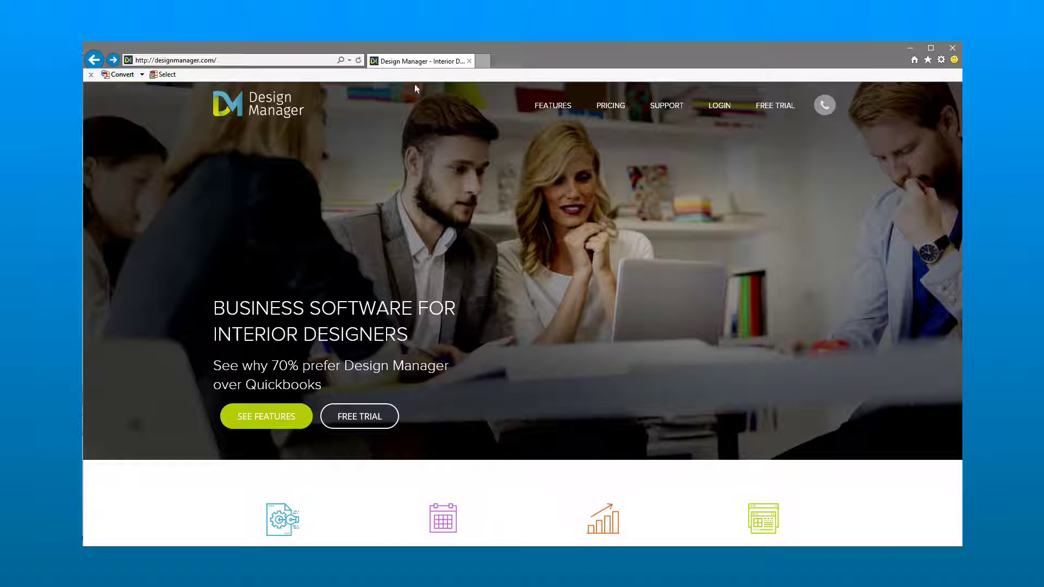
- Show the SUPPORT options in the designmanager.com top navigation
mouse_move(665, 104)
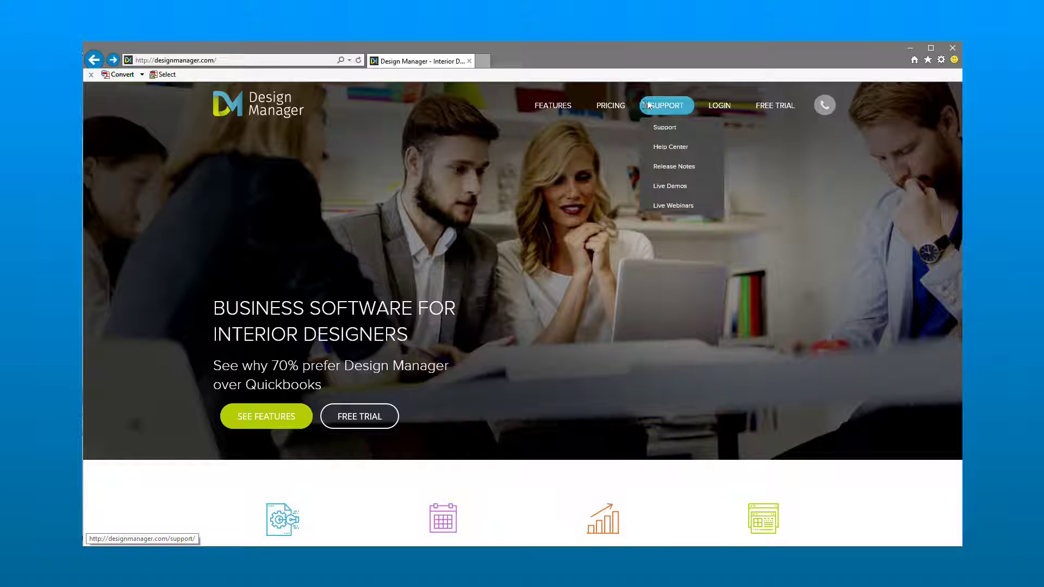